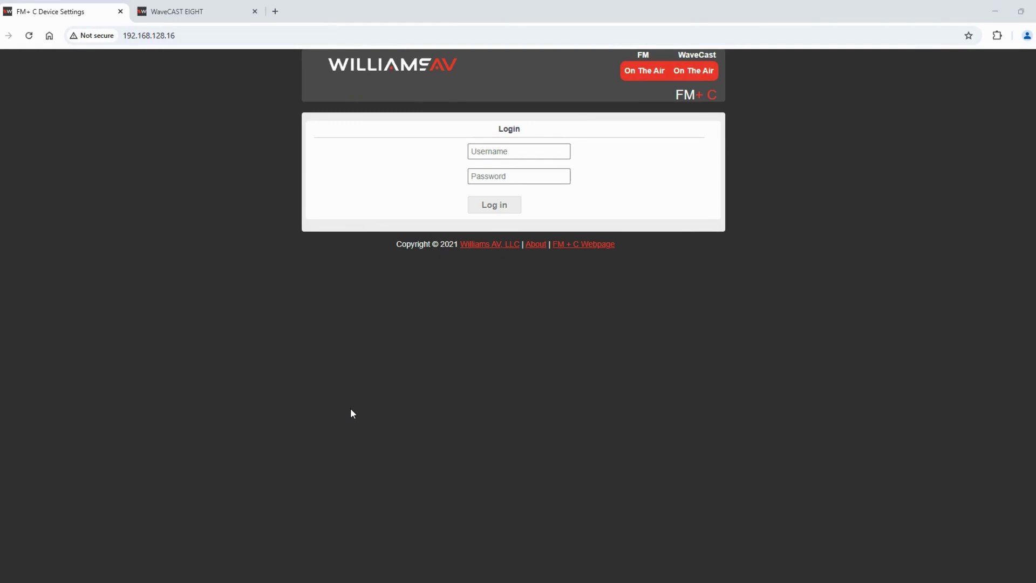
Go to device 192.168.128.16 and log in with the administrator username and password
{"action": "left_click", "coordinate": [197, 34]}
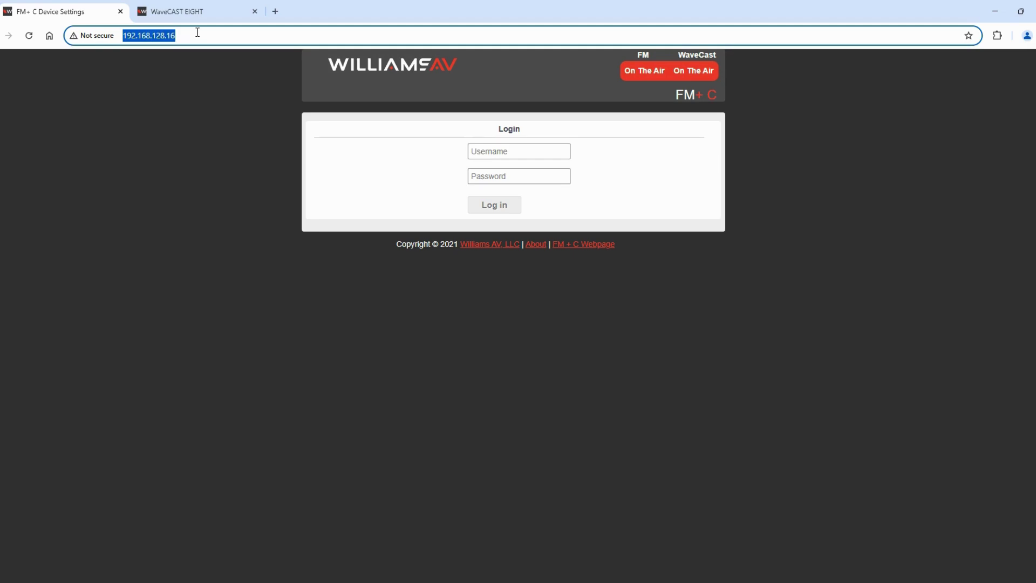
{"action": "left_click", "coordinate": [493, 159]}
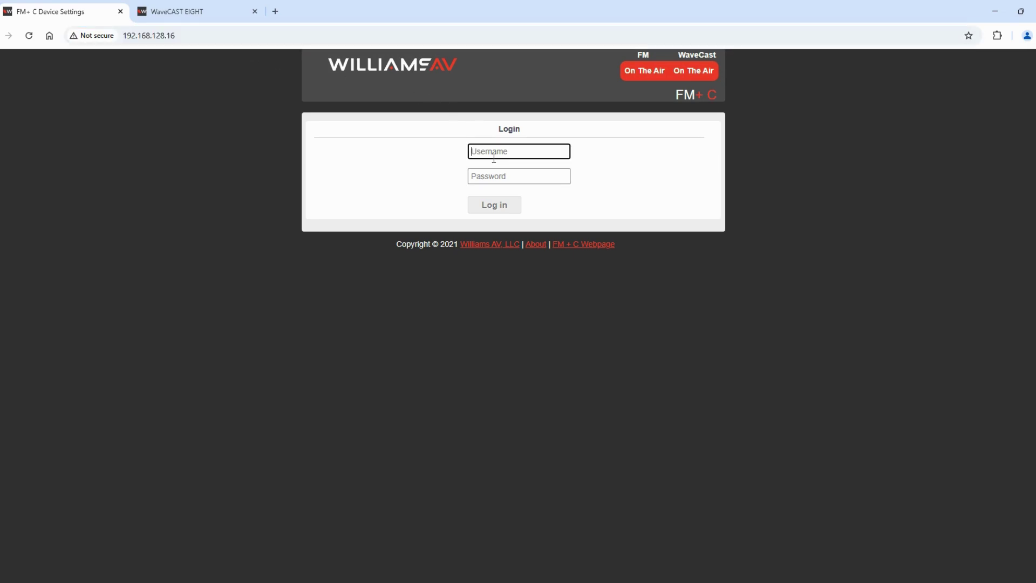
{"action": "type", "text": "admin"}
{"action": "key", "text": "Tab"}
{"action": "type", "text": "admin"}
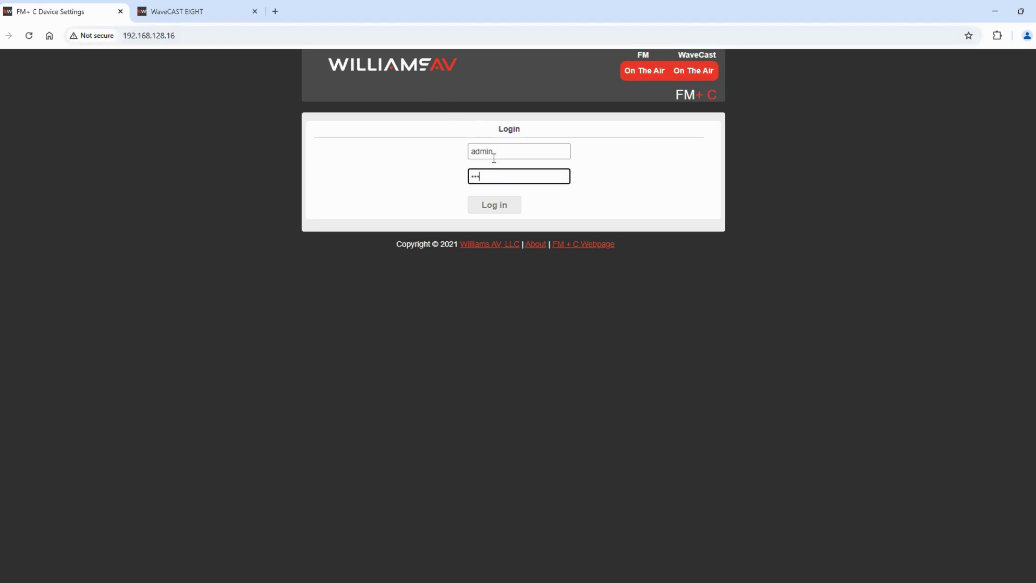
{"action": "key", "text": "Return"}
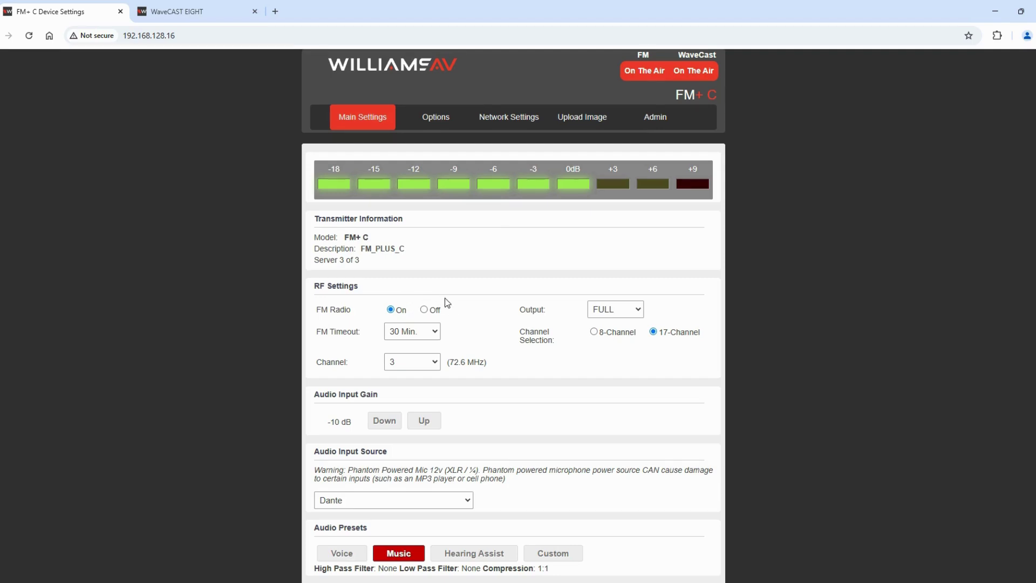
{"action": "left_click", "coordinate": [637, 312]}
{"action": "left_click", "coordinate": [436, 333]}
{"action": "left_click", "coordinate": [431, 362]}
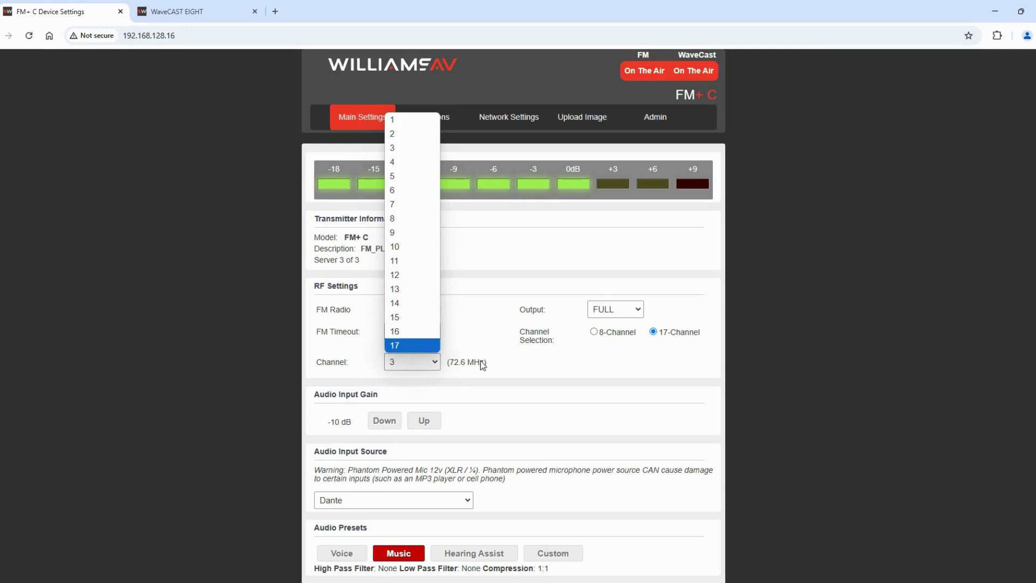
{"action": "left_click", "coordinate": [523, 375]}
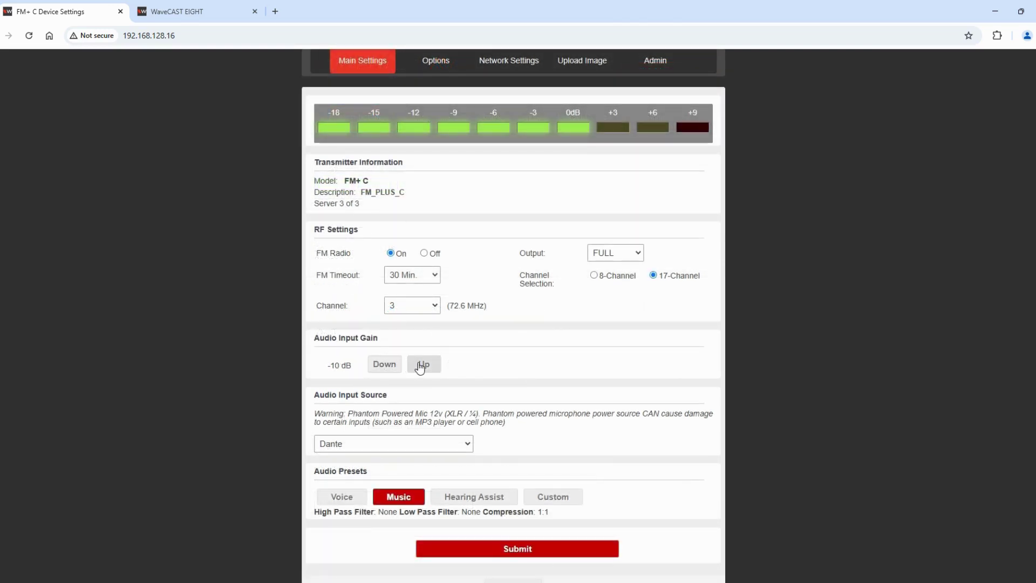
{"action": "left_click", "coordinate": [421, 368]}
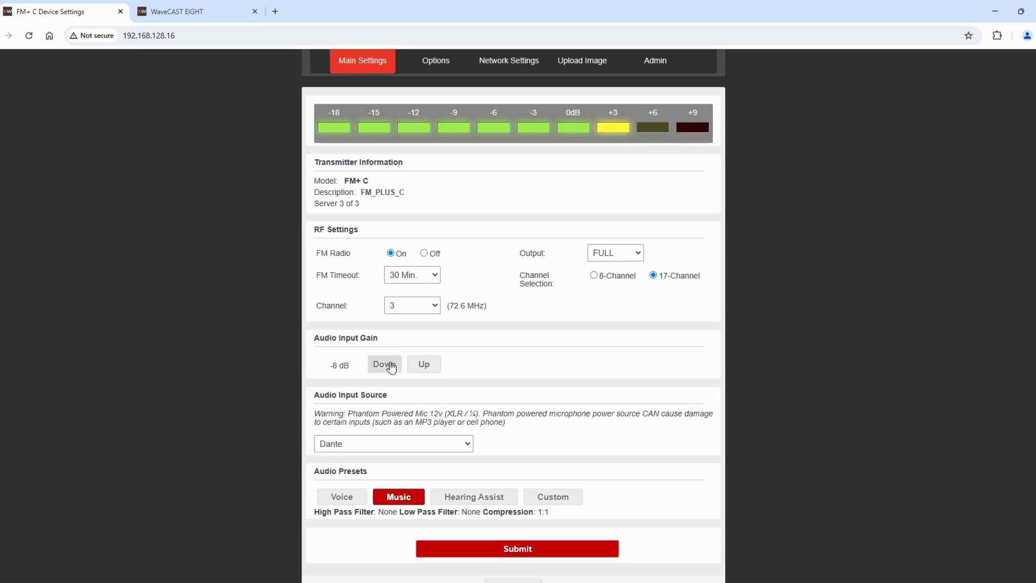
{"action": "left_click", "coordinate": [392, 368]}
{"action": "left_click", "coordinate": [392, 368]}
{"action": "left_click", "coordinate": [392, 368]}
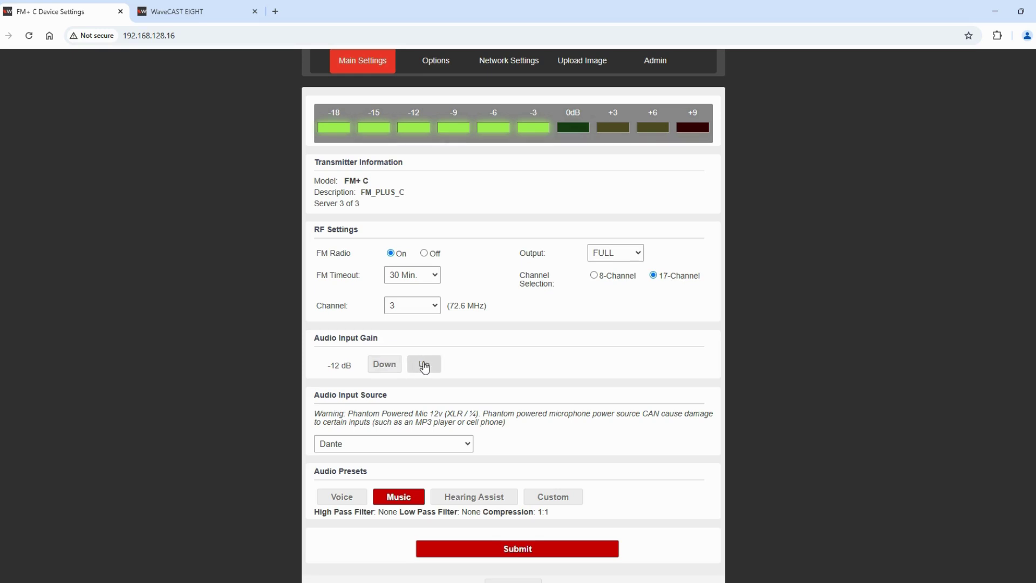
{"action": "left_click", "coordinate": [424, 367]}
{"action": "left_click", "coordinate": [425, 366]}
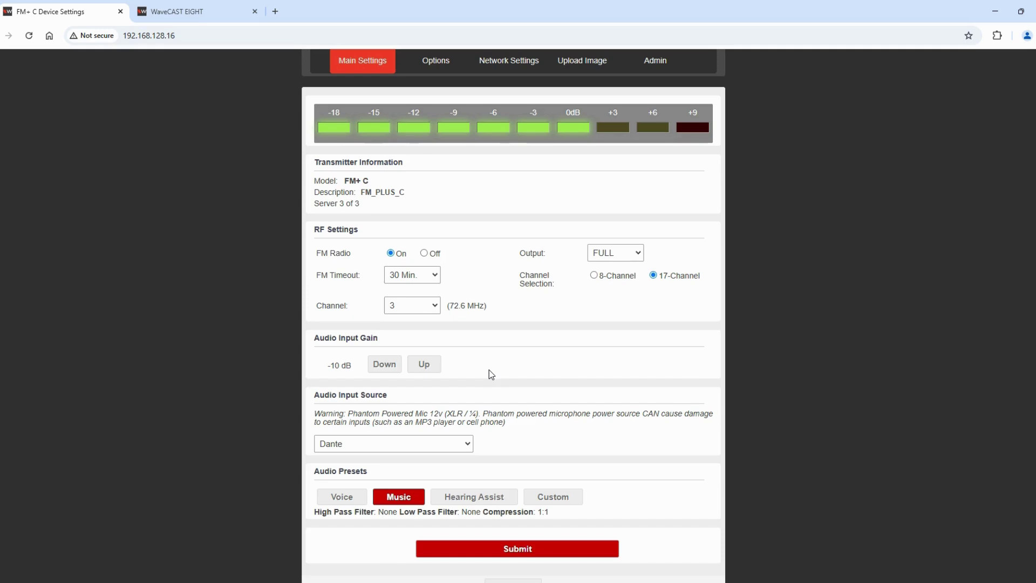
{"action": "scroll", "coordinate": [492, 374], "scroll_direction": "down", "scroll_amount": 2}
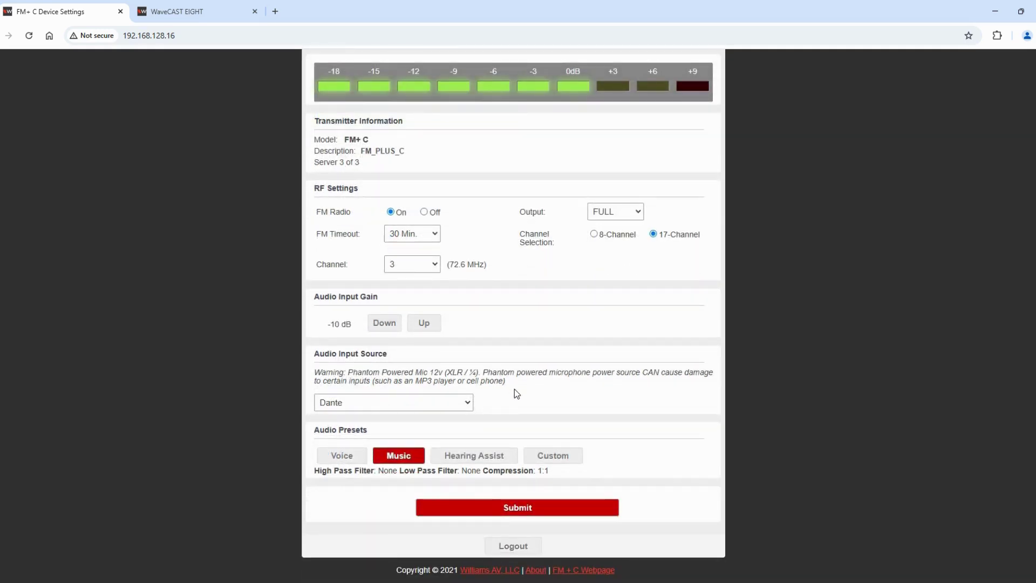
{"action": "left_click", "coordinate": [463, 411]}
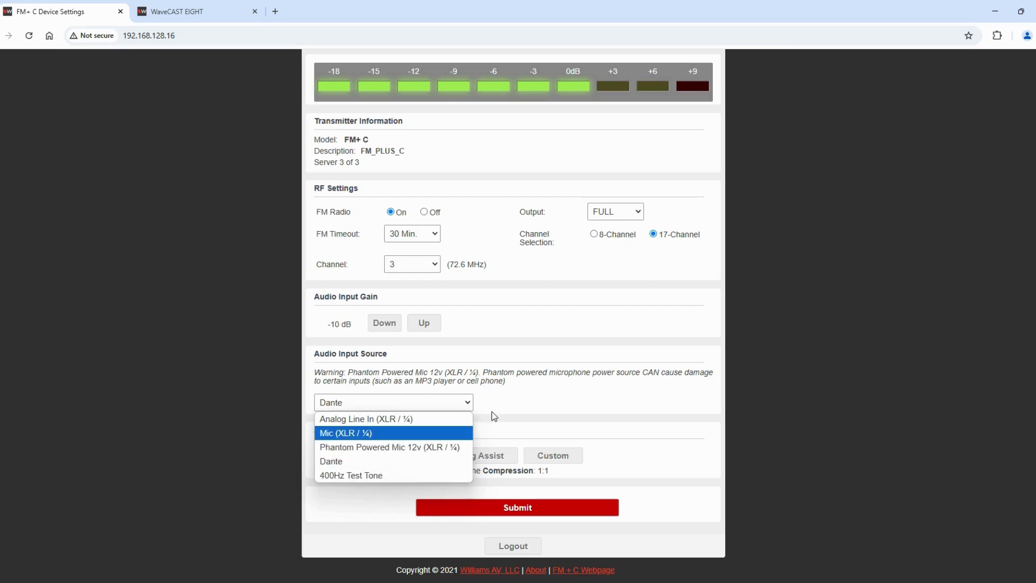
{"action": "left_click", "coordinate": [512, 404]}
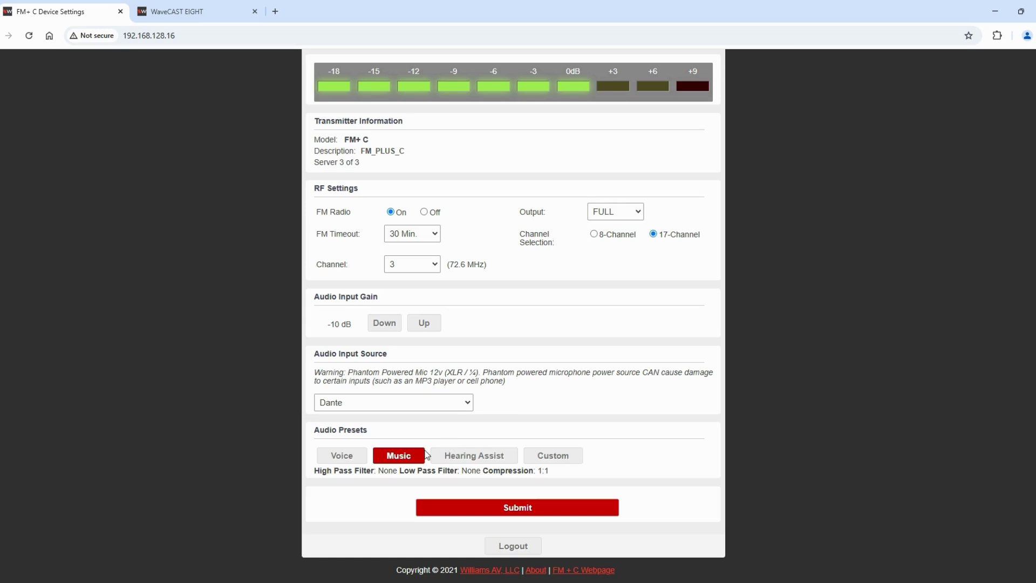
Compare the Voice and Music presets, then apply Hearing Assist (500 Hz, 8.0 kHz filters, 2:1 compression)
{"action": "left_click", "coordinate": [357, 464]}
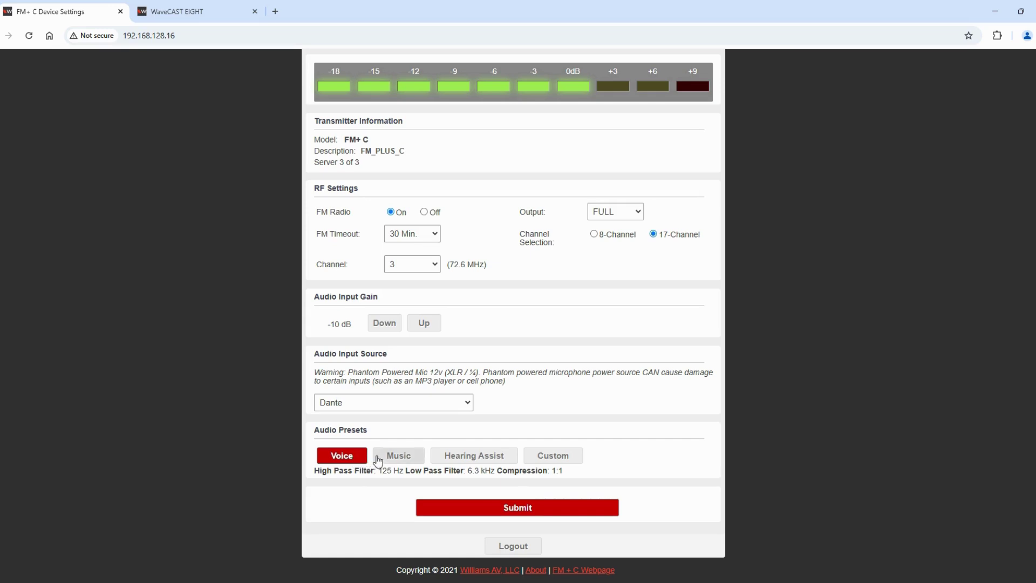
{"action": "left_click", "coordinate": [410, 456]}
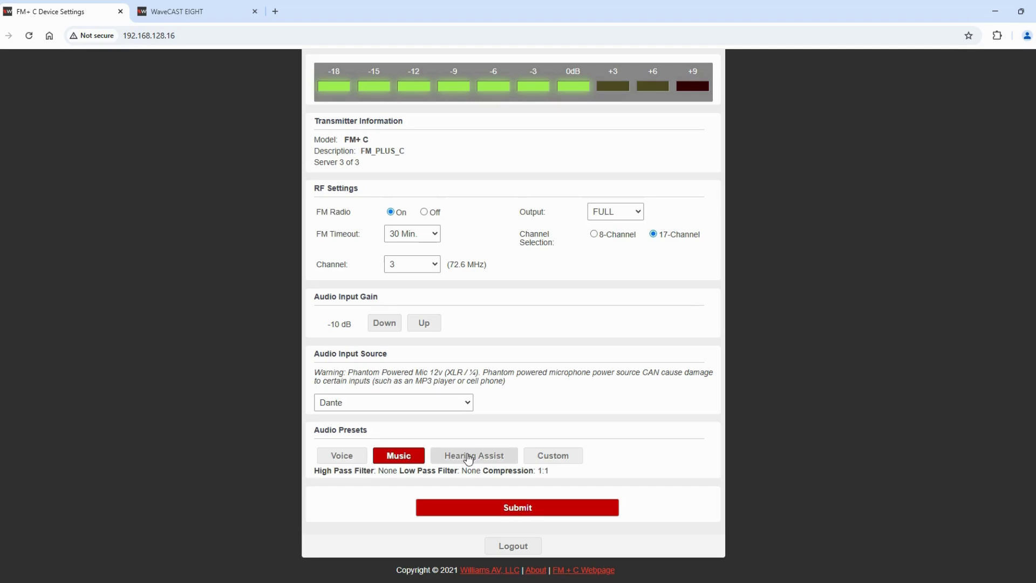
{"action": "left_click", "coordinate": [469, 458]}
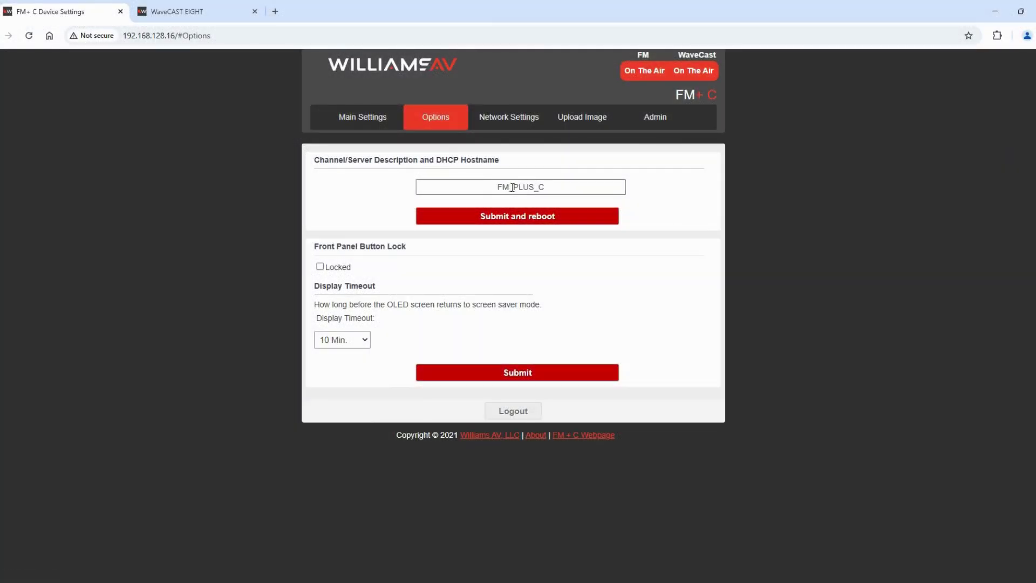
{"action": "left_click", "coordinate": [511, 187]}
{"action": "double_click", "coordinate": [513, 187]}
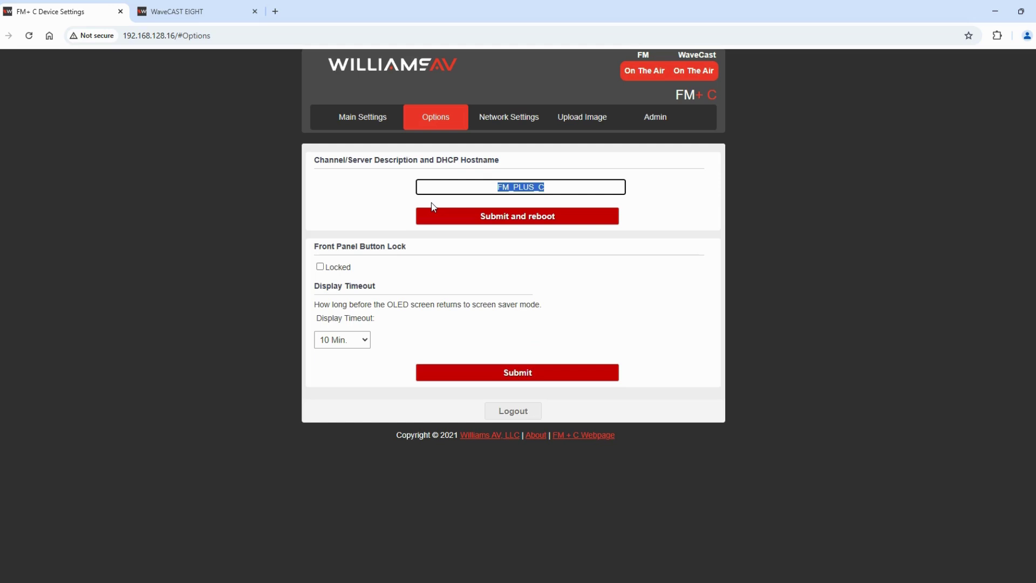
{"action": "left_click", "coordinate": [424, 234]}
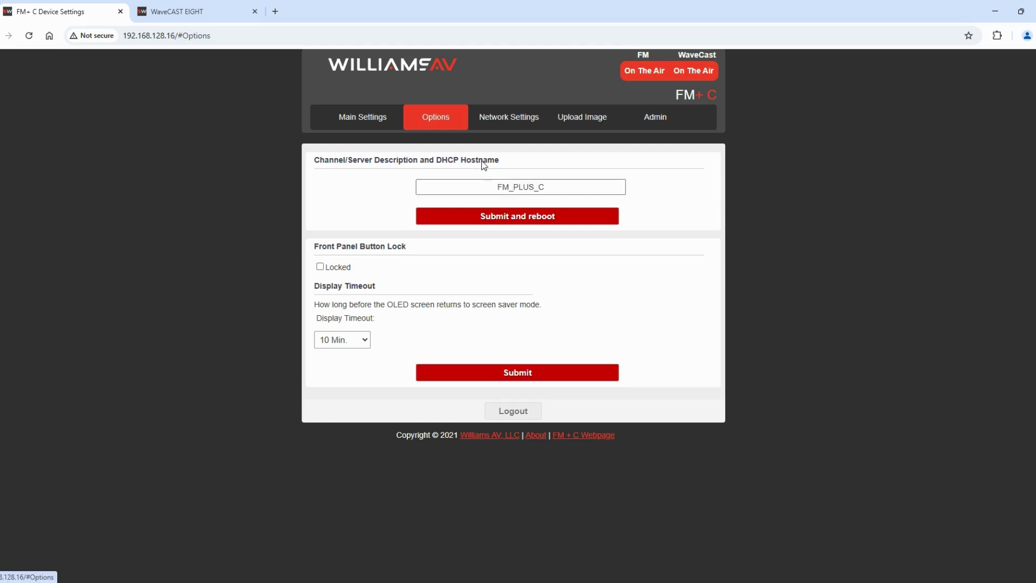
{"action": "left_click", "coordinate": [513, 187]}
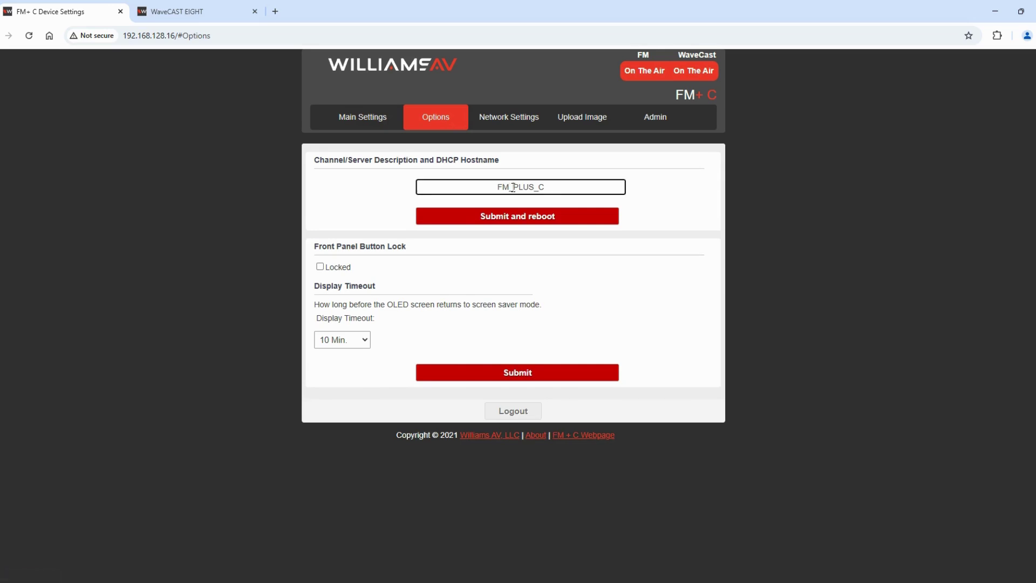
{"action": "double_click", "coordinate": [513, 187]}
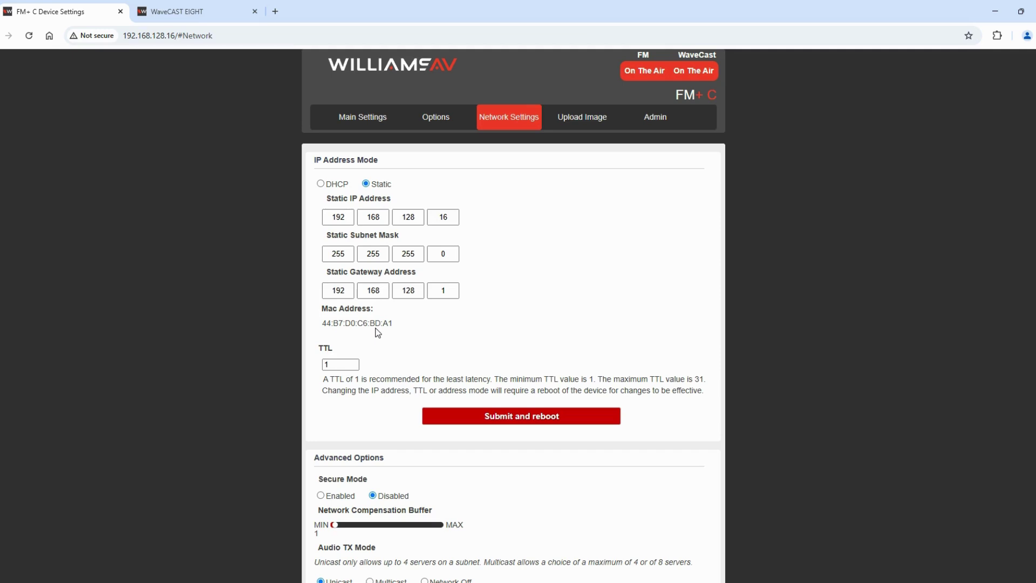
Raise the TTL step by step to 4, then return it to its minimum of 1
{"action": "left_click", "coordinate": [336, 361]}
{"action": "left_click", "coordinate": [352, 362]}
{"action": "left_click", "coordinate": [352, 362]}
{"action": "left_click", "coordinate": [352, 362]}
{"action": "left_click", "coordinate": [354, 367]}
Scroll down to the Advanced Options and take focus off the TTL field
{"action": "scroll", "coordinate": [396, 432], "scroll_direction": "down", "scroll_amount": 3}
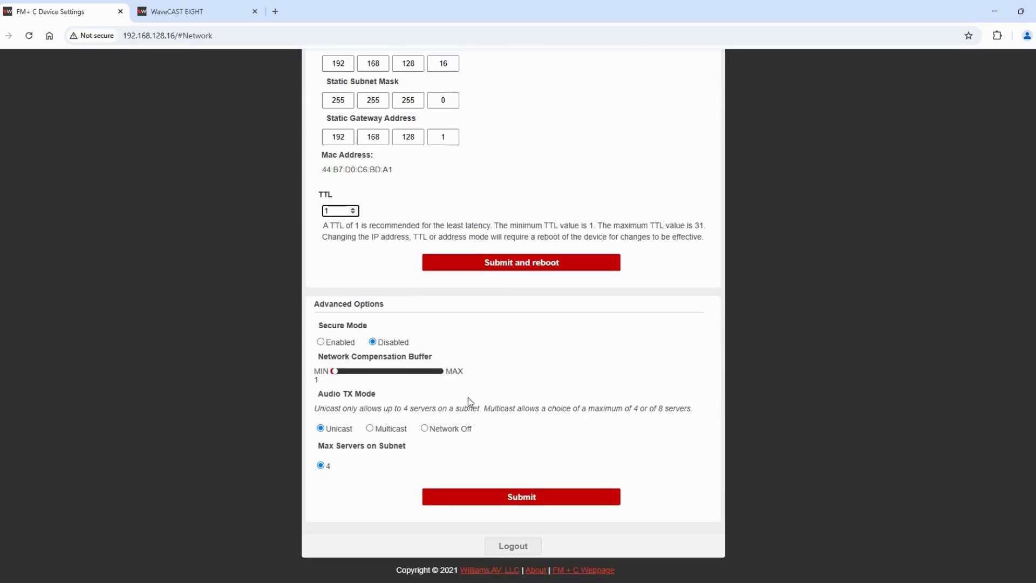
{"action": "left_click", "coordinate": [326, 346]}
Try Secure Mode with its PIN field, set it back to Disabled, and set the buffer to 3
{"action": "left_click", "coordinate": [321, 343]}
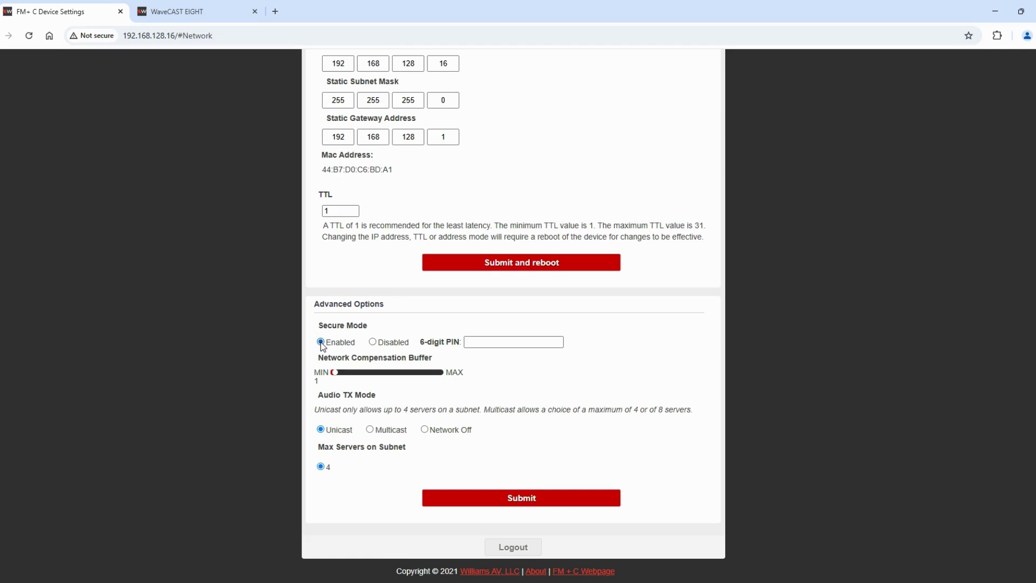
{"action": "left_click", "coordinate": [485, 344]}
{"action": "left_click", "coordinate": [373, 342]}
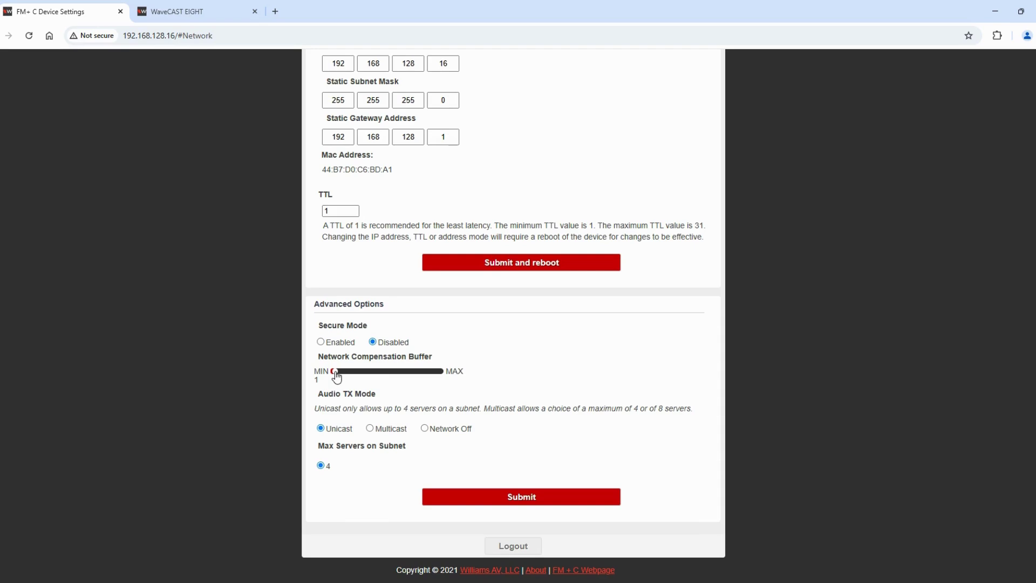
{"action": "left_click_drag", "start_coordinate": [335, 373], "coordinate": [350, 399]}
Try the server-count, static-address and TX-mode options, ending on Multicast with 4 servers and an automatic address
{"action": "left_click", "coordinate": [371, 429]}
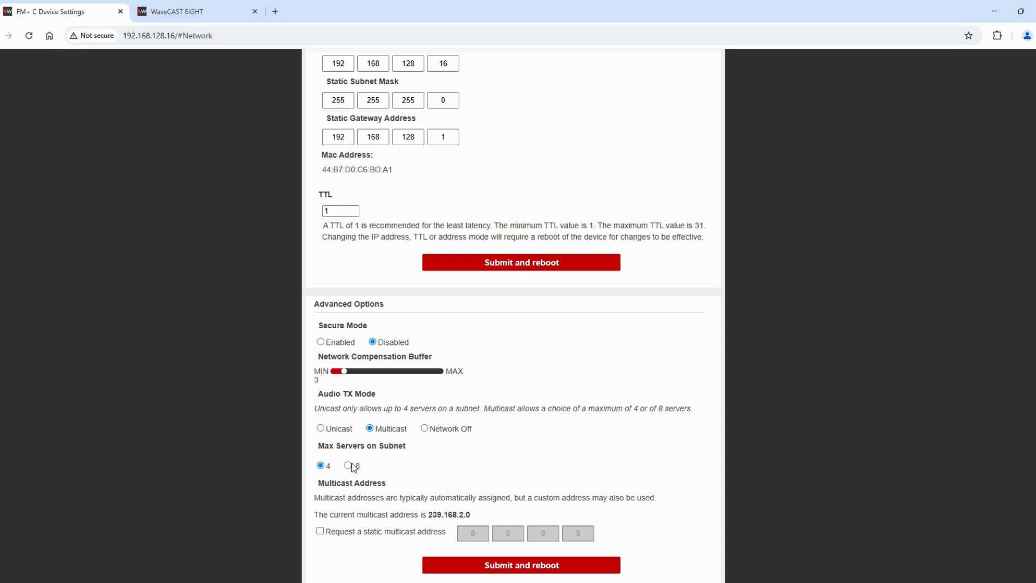
{"action": "left_click", "coordinate": [349, 466]}
{"action": "left_click", "coordinate": [320, 532]}
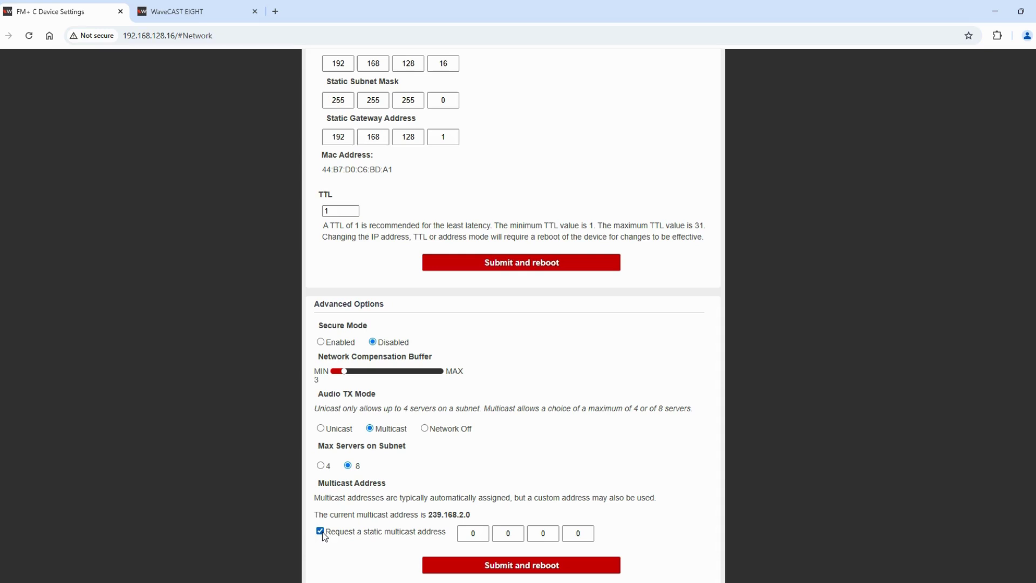
{"action": "left_click", "coordinate": [321, 532]}
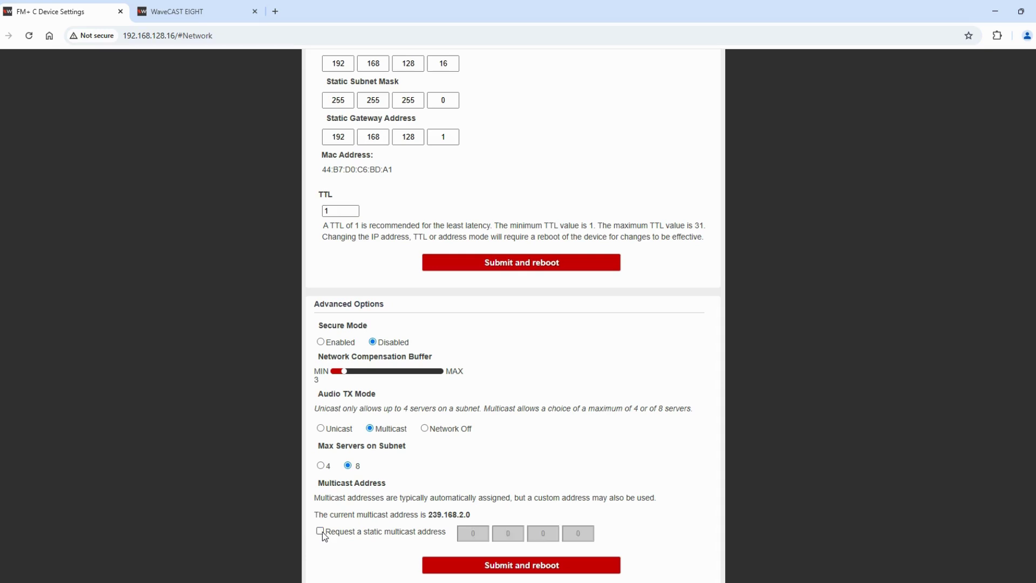
{"action": "left_click", "coordinate": [323, 467]}
{"action": "left_click", "coordinate": [425, 430]}
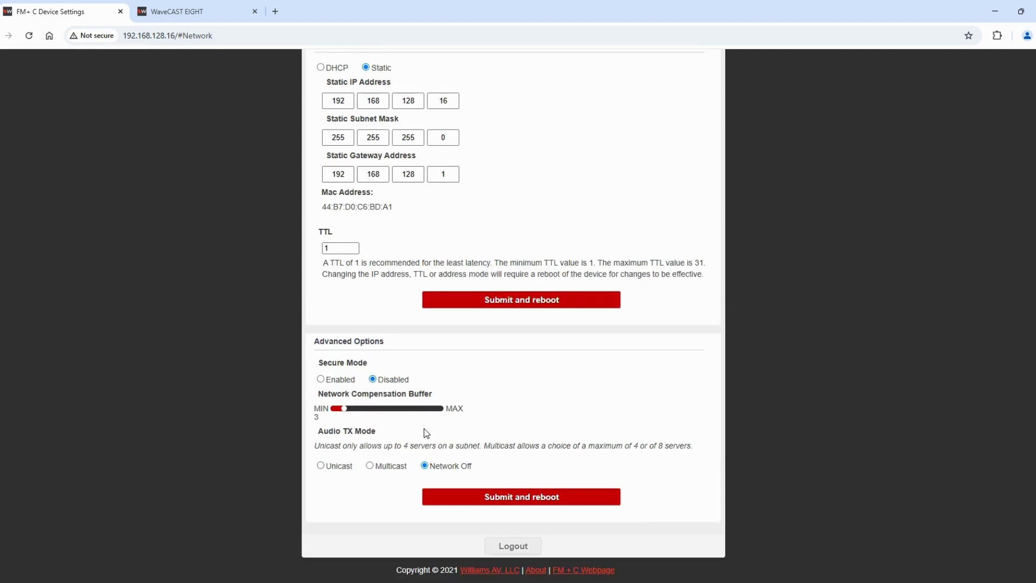
{"action": "left_click", "coordinate": [321, 466]}
{"action": "left_click", "coordinate": [370, 465]}
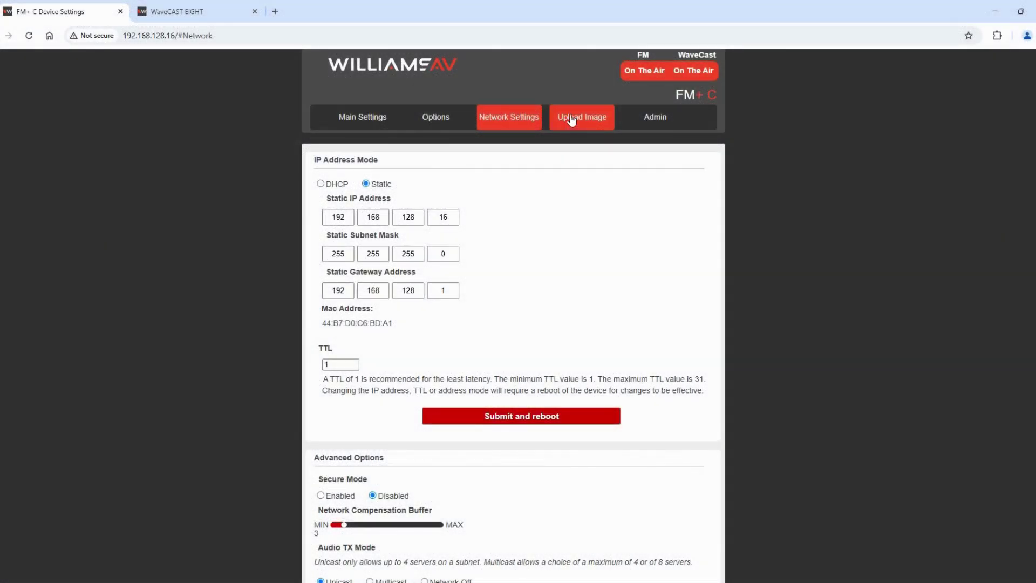
Open the Upload Image page to view the current channel image and its PNG/JPG 128kB limit
{"action": "left_click", "coordinate": [572, 120]}
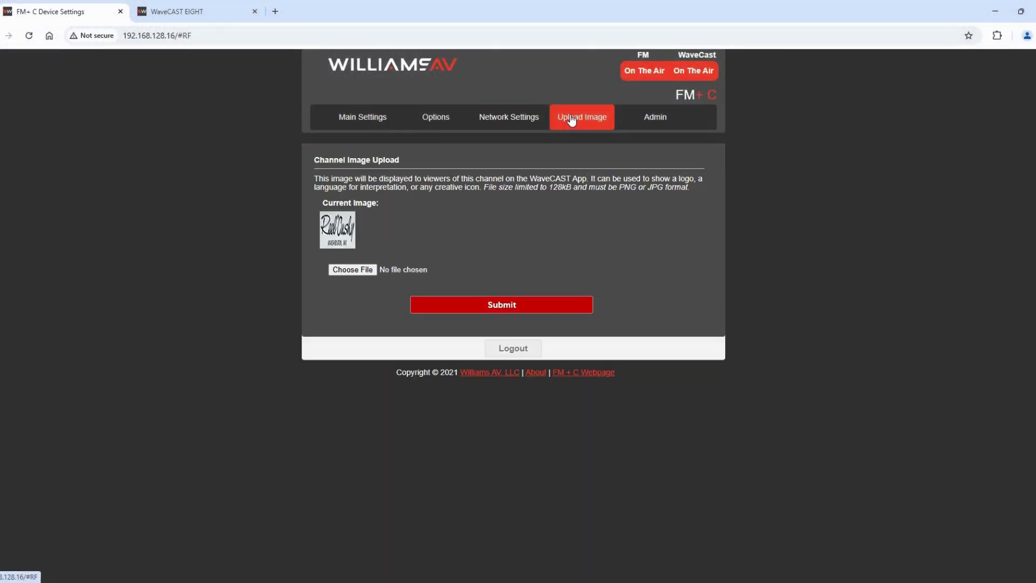